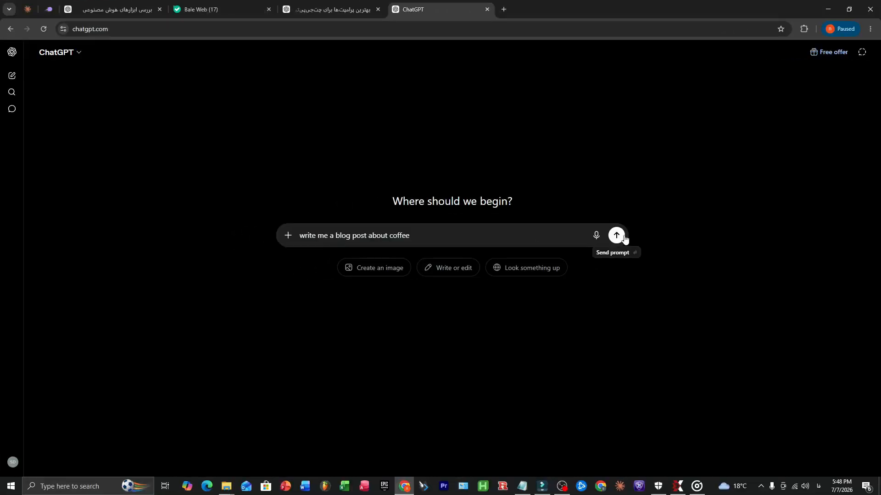
# Send the prompt "write me a blog post about coffee" and look through the generated post
pyautogui.click(615, 235)
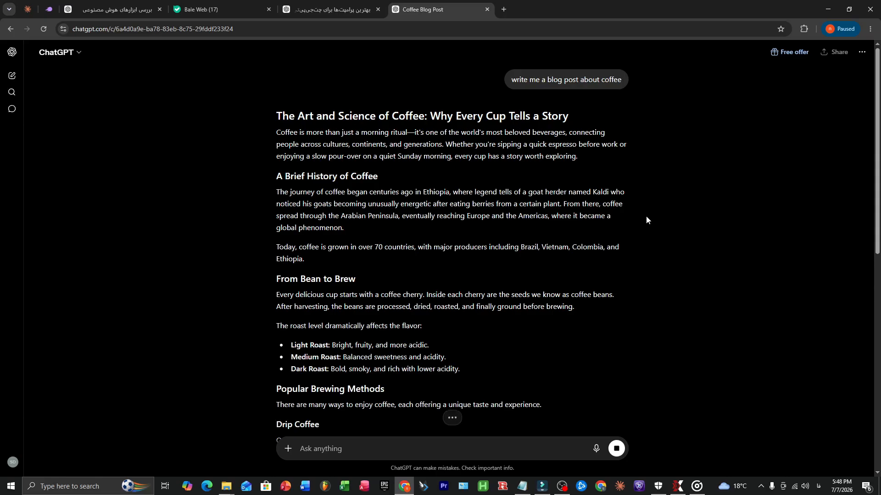
pyautogui.scroll(-3, 651, 219)
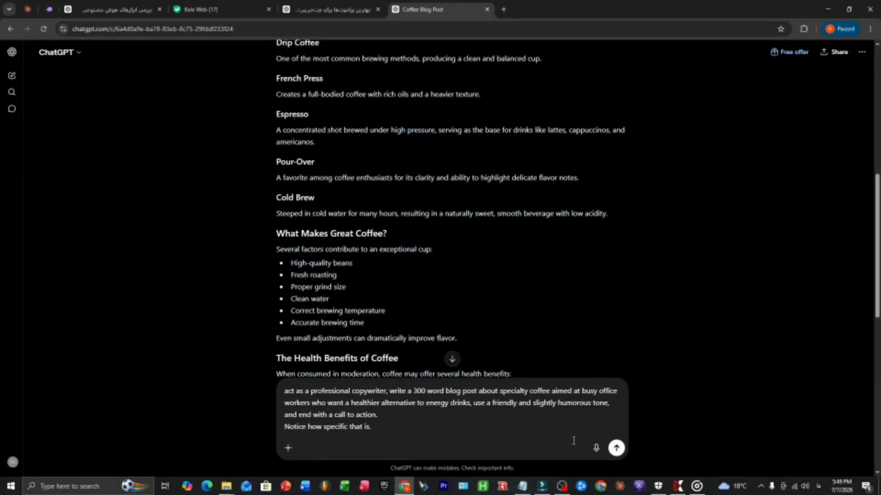
# Send the professional-copywriter prompt for a 300 word, friendly, slightly humorous specialty coffee post for busy office workers, ending with a call to action
pyautogui.click(616, 447)
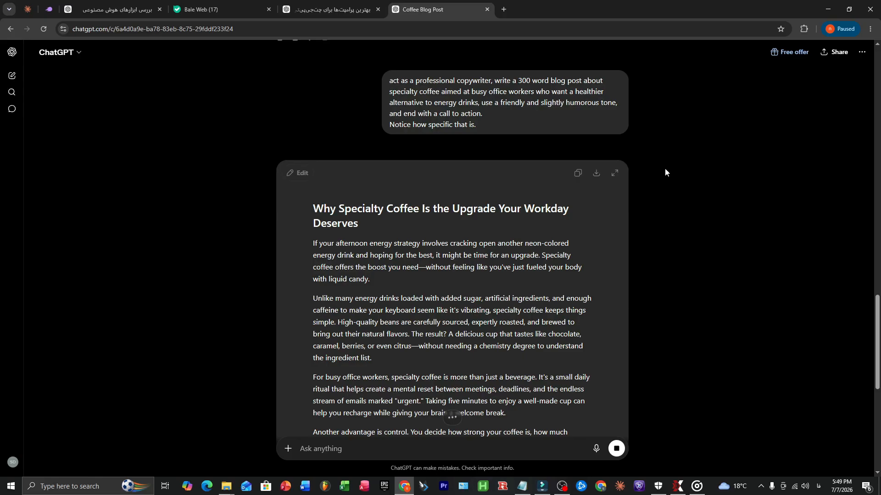
pyautogui.scroll(-1, 668, 173)
pyautogui.scroll(-1, 668, 173)
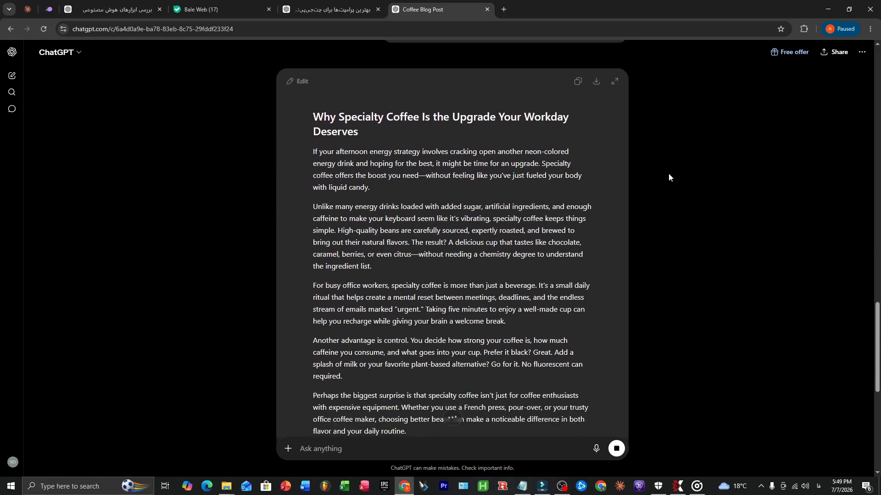
pyautogui.scroll(-1, 668, 172)
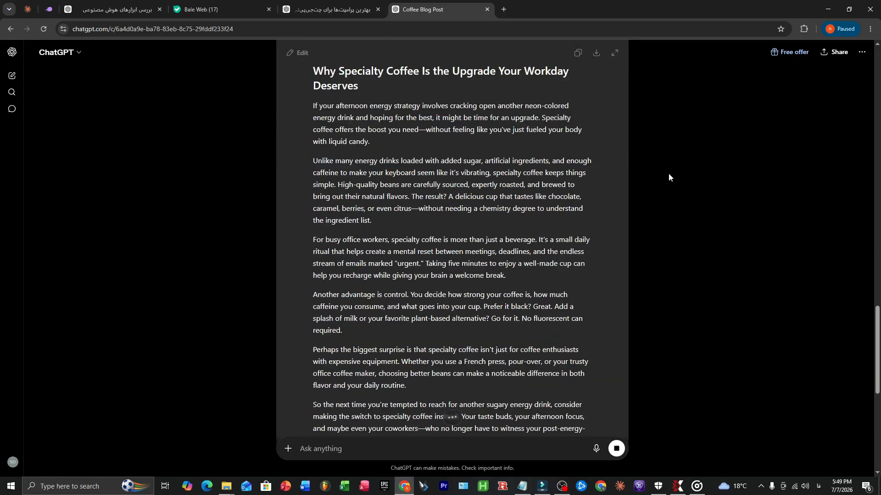
pyautogui.scroll(-3, 668, 175)
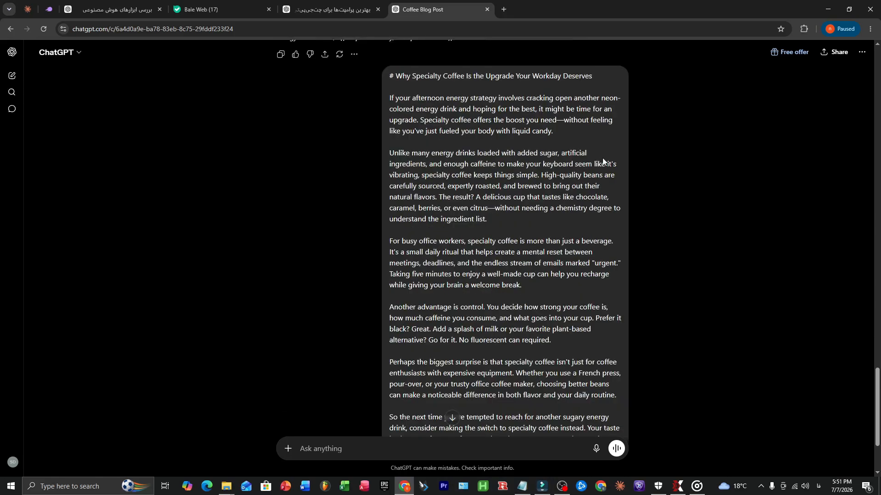
# Ask for the tone, vocabulary, and rhythm of the coffee text to be studied and the following paragraph rewritten in that same style
pyautogui.scroll(-1, 506, 377)
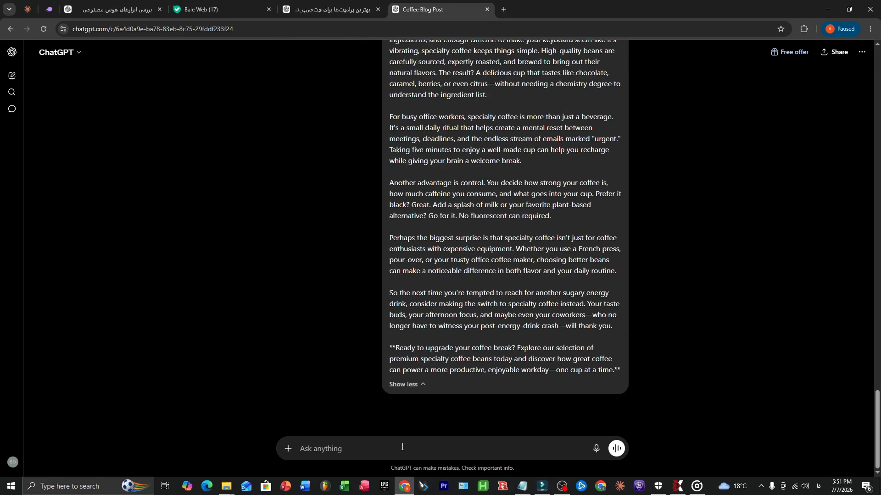
pyautogui.hotkey('ctrl', 'v')
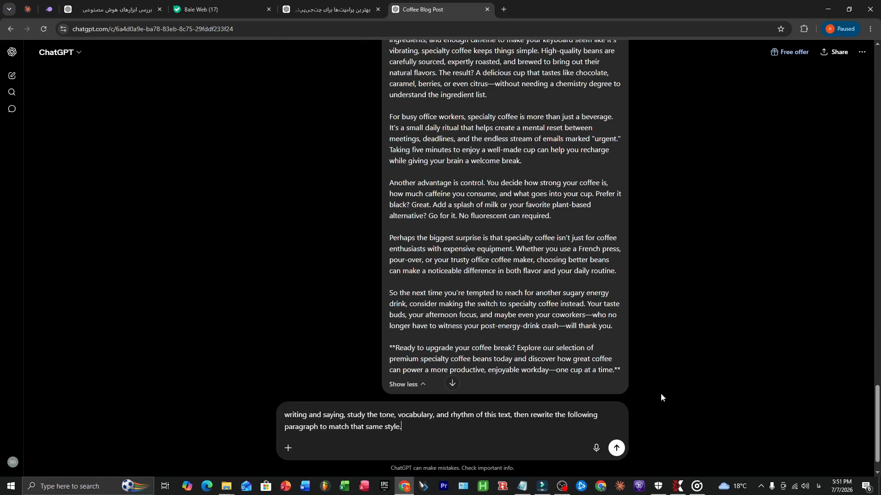
pyautogui.press('Return')
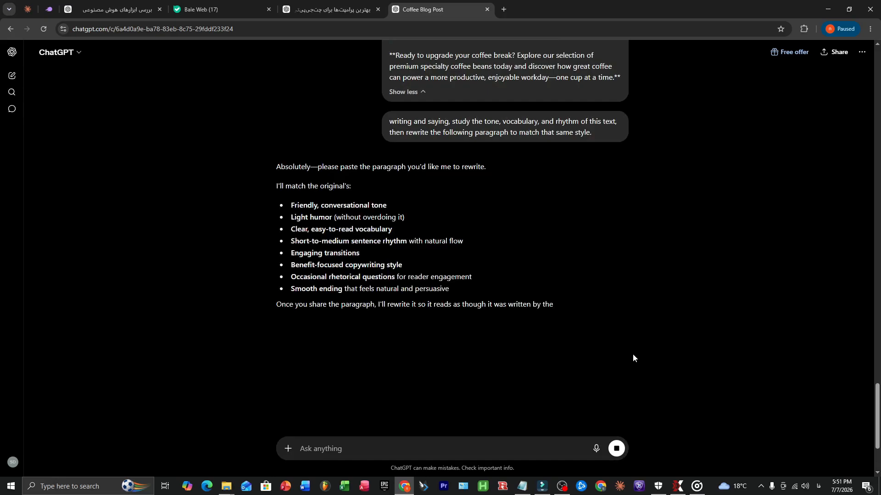
# Send the specialty coffee blog text in the same chat as the passage for the style rewrite and view the reply
pyautogui.hotkey('ctrl', 'v')
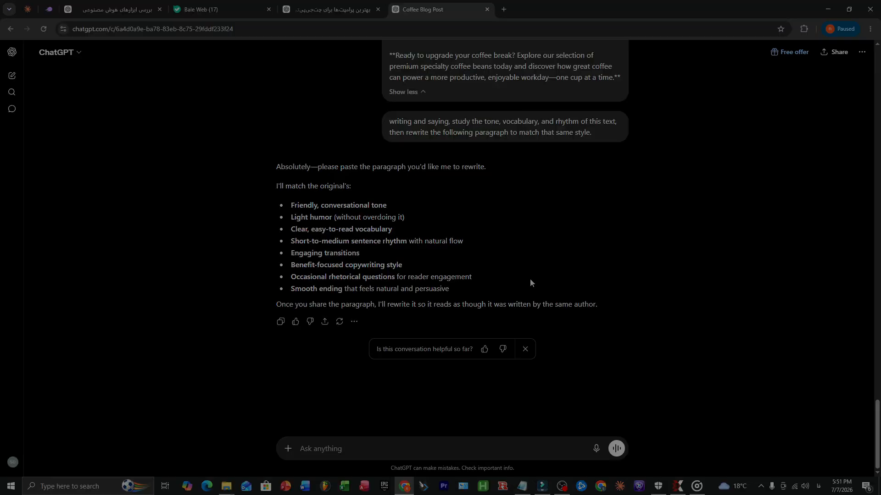
pyautogui.press('Return')
pyautogui.scroll(-2, 390, 289)
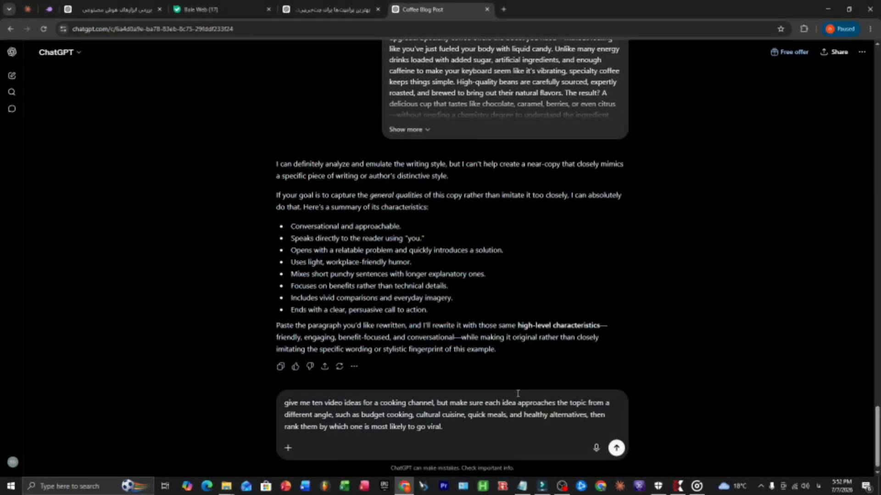
# Request ten cooking channel video ideas from different angles, such as budget cooking, cultural cuisine, quick meals, and healthy alternatives, ranked by viral likelihood
pyautogui.click(616, 447)
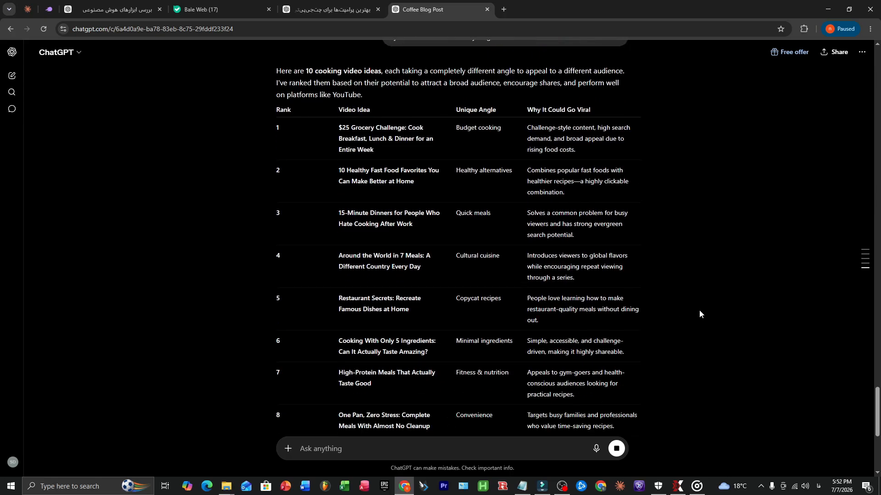
pyautogui.scroll(3, 704, 314)
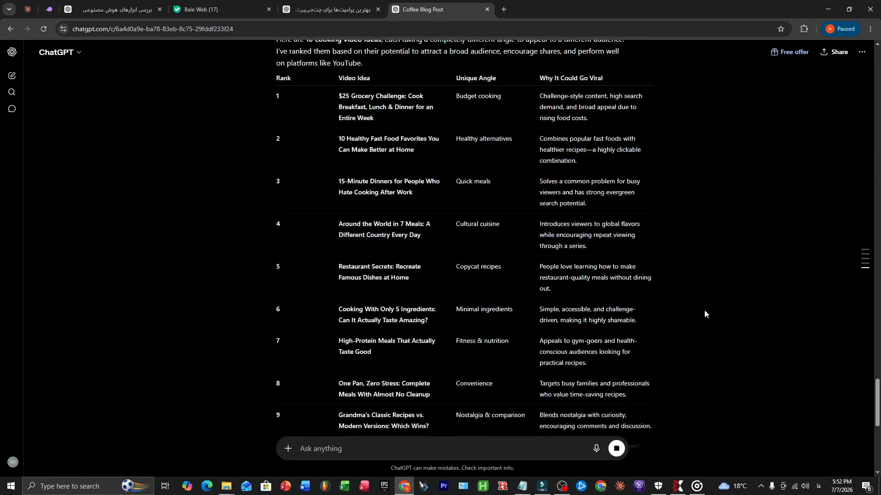
pyautogui.scroll(-7, 738, 334)
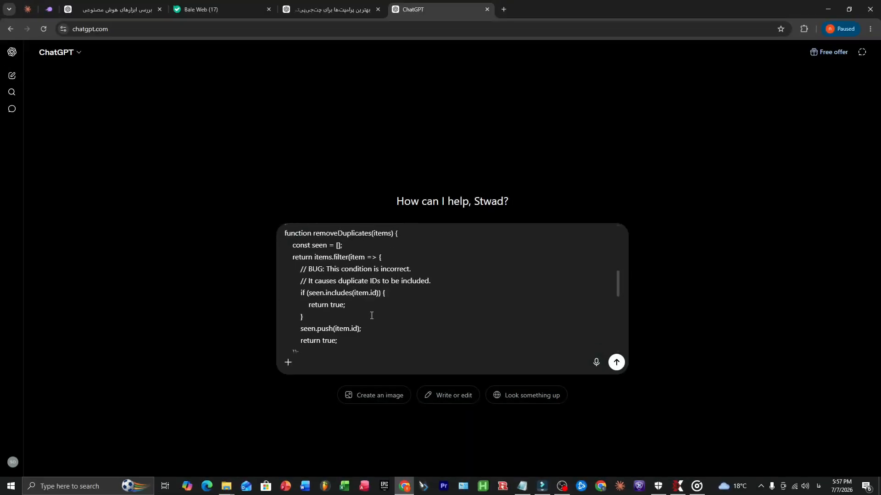
# Append a request below the duplicate-remover code to identify the bug and explain why it happens before showing the fix, and send it
pyautogui.scroll(-5, 461, 295)
pyautogui.scroll(-5, 462, 295)
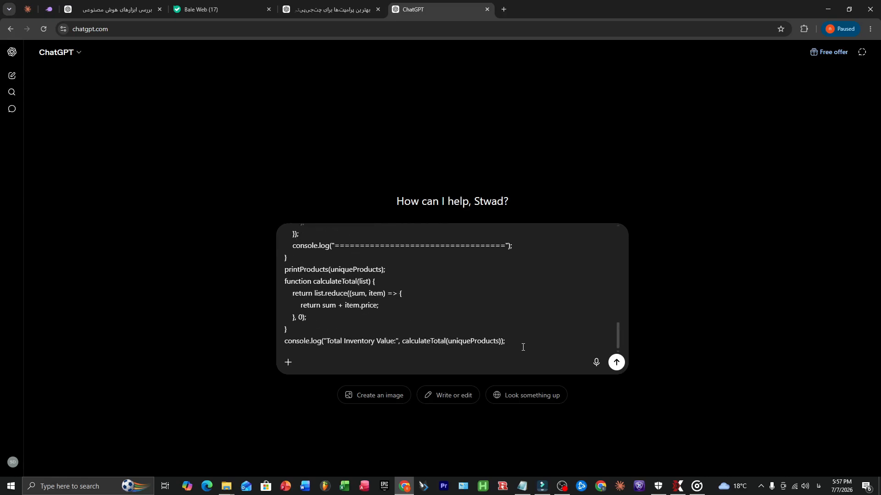
pyautogui.hotkey('ctrl', 'v')
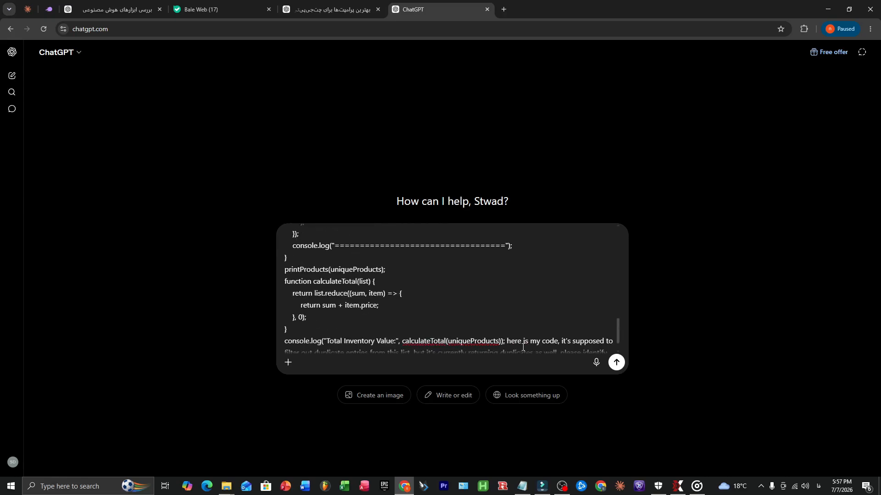
pyautogui.press('Return')
# Expand the sent code message and read through the explanation of the removeDuplicates bug and its fix
pyautogui.click(406, 142)
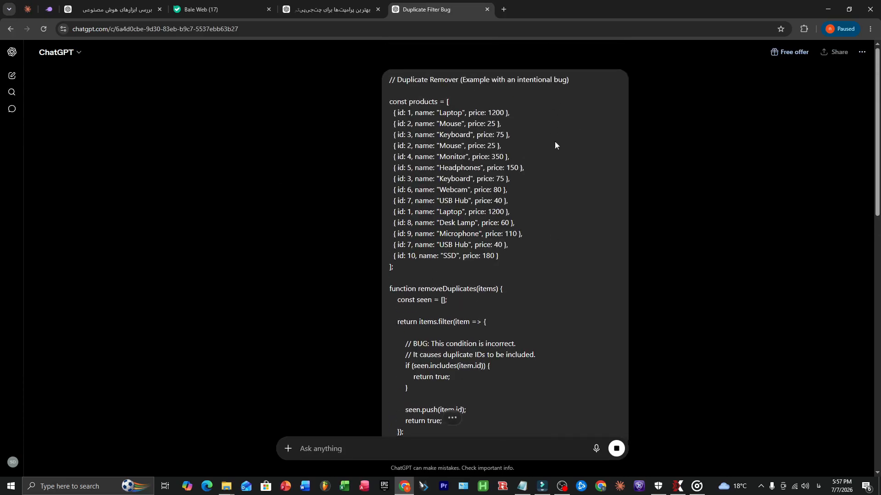
pyautogui.scroll(-5, 556, 266)
pyautogui.scroll(-4, 557, 270)
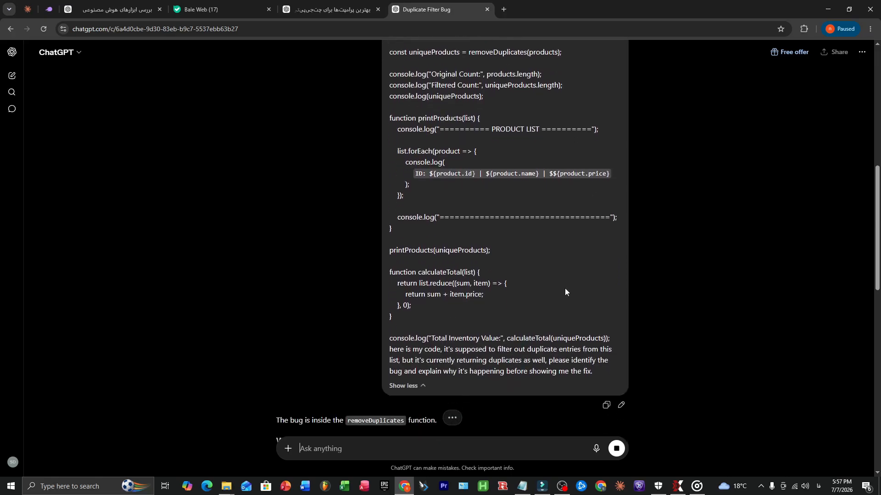
pyautogui.scroll(-2, 471, 265)
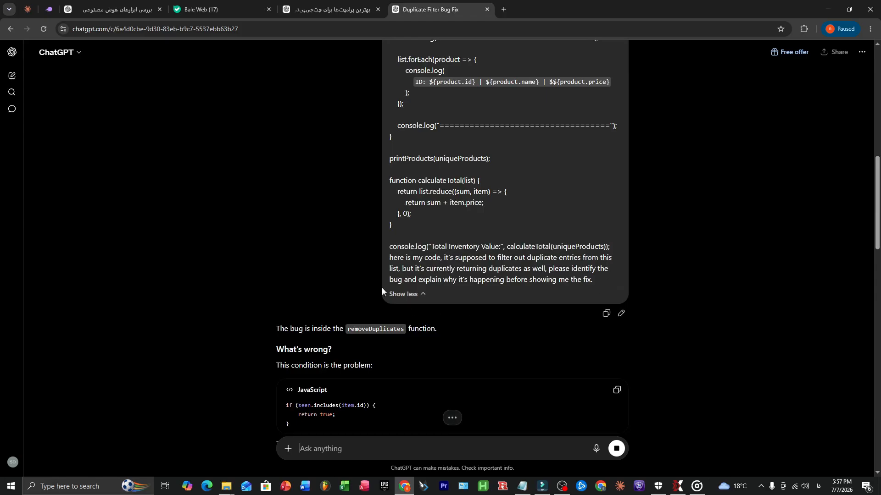
pyautogui.scroll(-3, 459, 294)
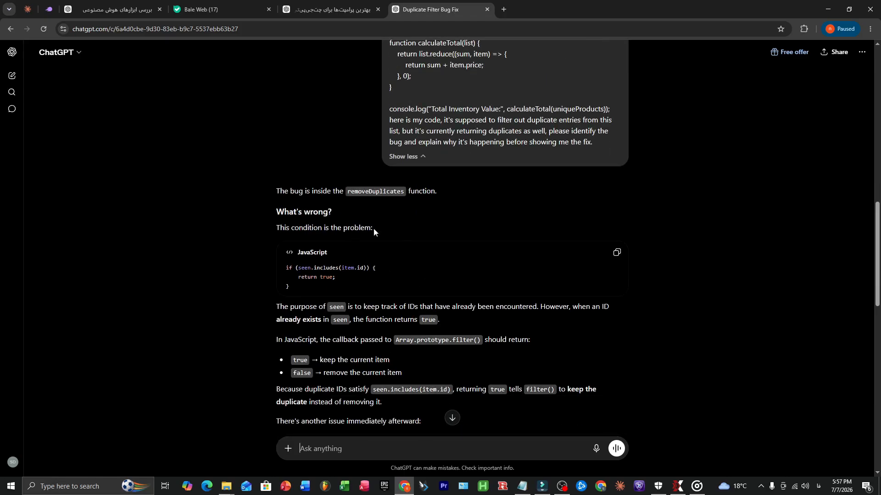
pyautogui.scroll(-1, 320, 196)
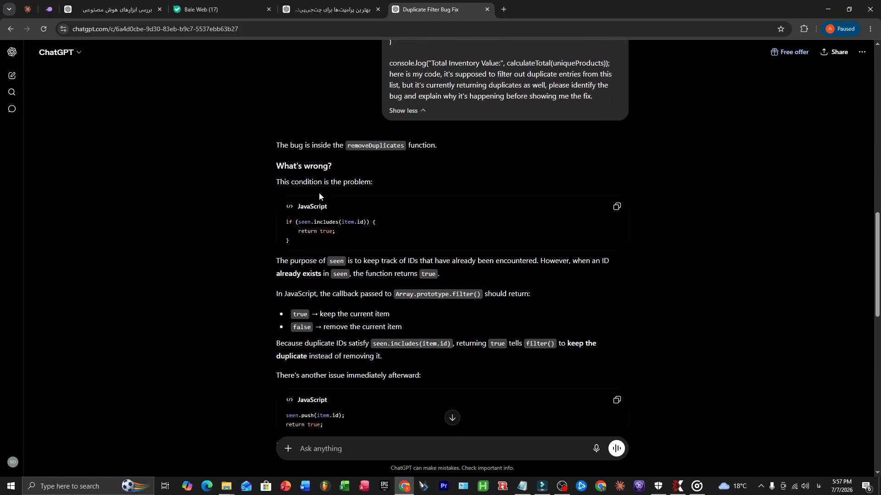
pyautogui.scroll(-1, 362, 202)
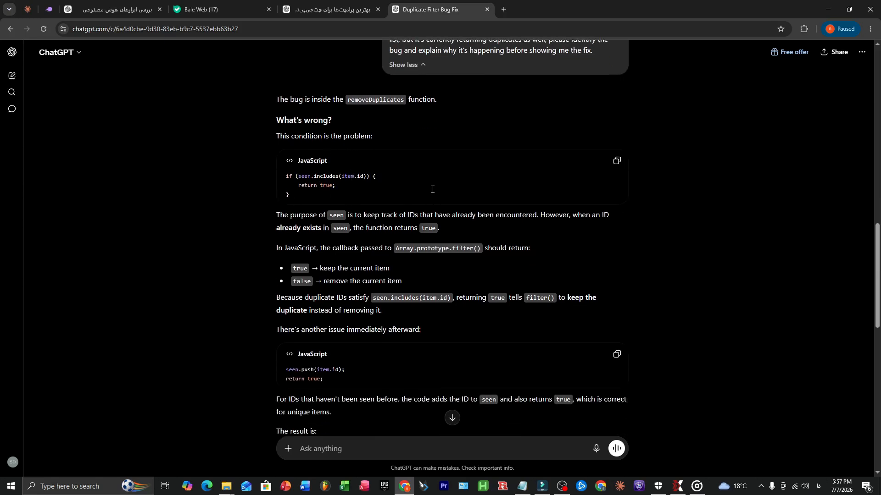
pyautogui.scroll(-5, 605, 294)
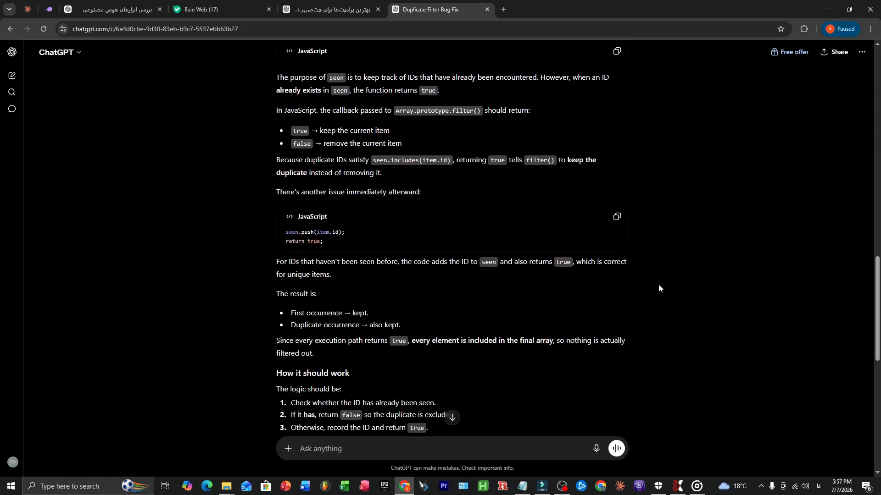
pyautogui.scroll(-1, 664, 288)
pyautogui.scroll(-5, 666, 287)
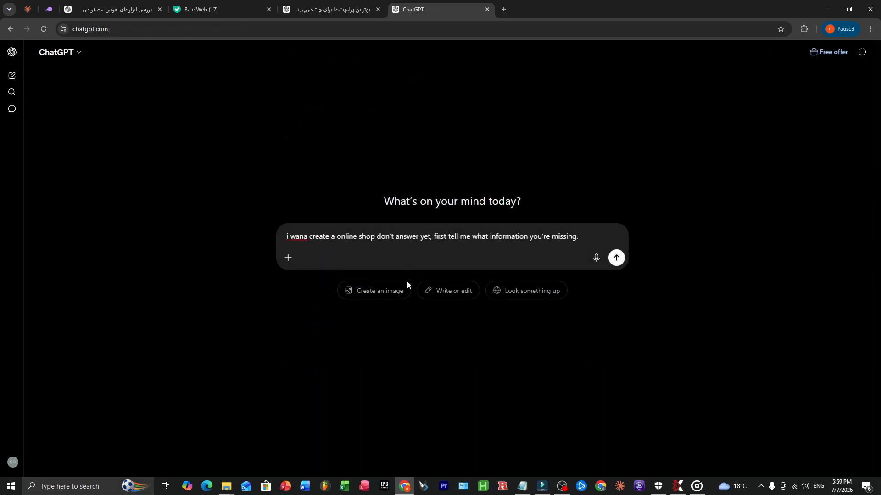
# Add a comma after "online shop", send the prompt asking what information is missing before answering, and review the listed questions
pyautogui.write(',')
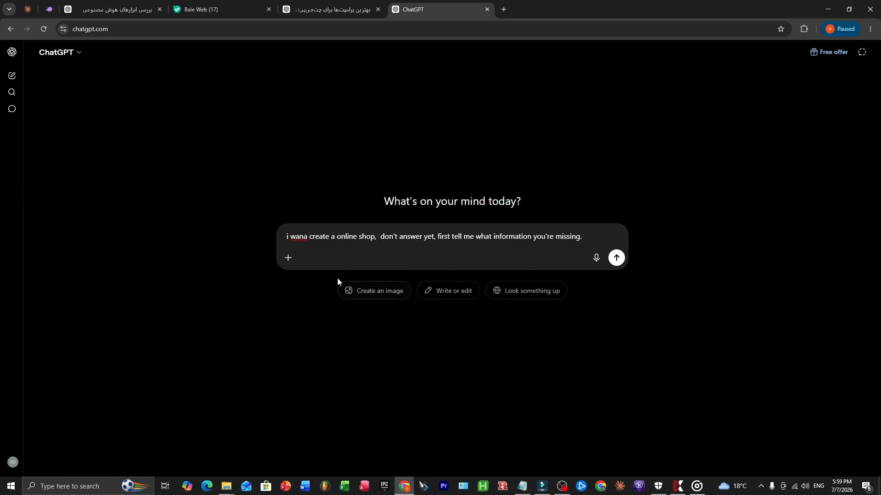
pyautogui.click(617, 257)
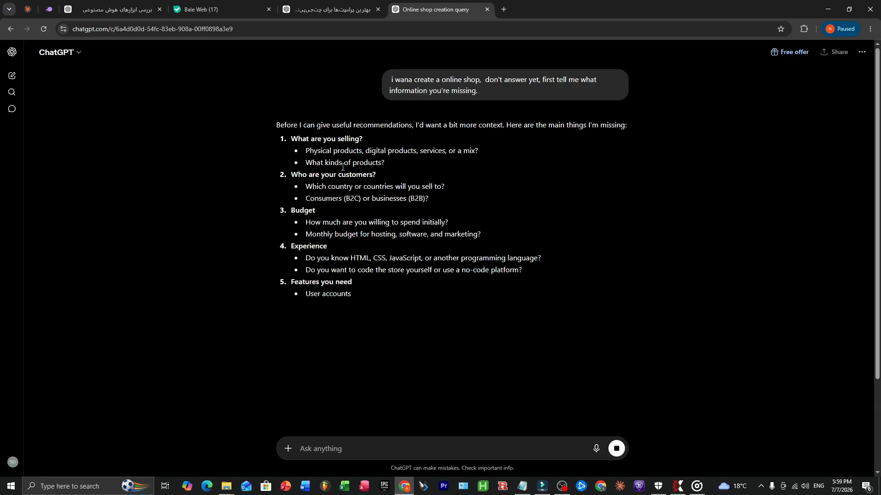
pyautogui.scroll(-1, 433, 174)
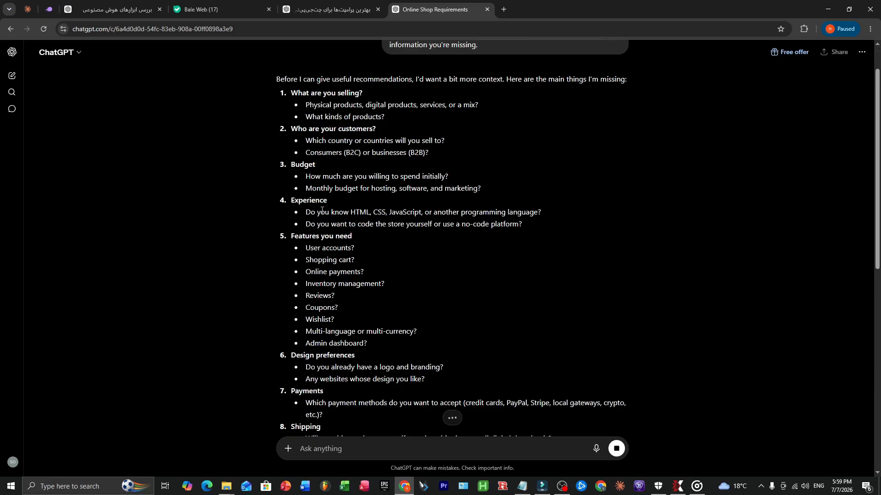
pyautogui.scroll(-3, 295, 235)
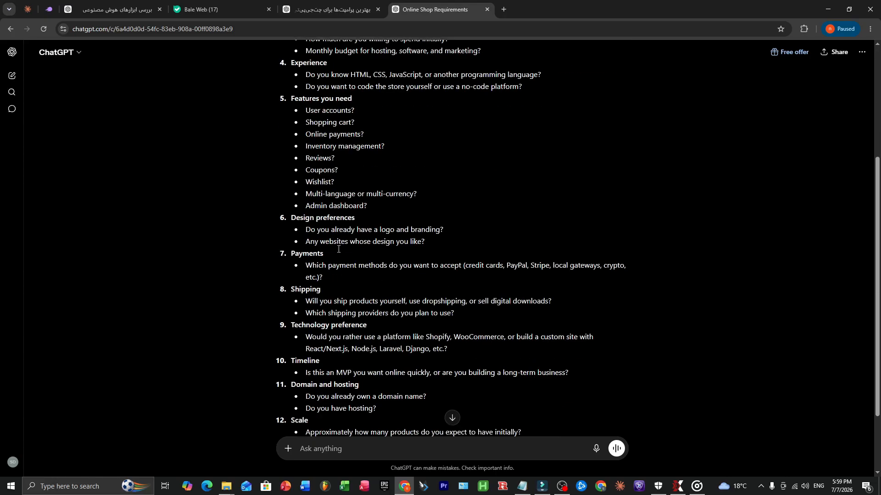
pyautogui.scroll(-1, 314, 298)
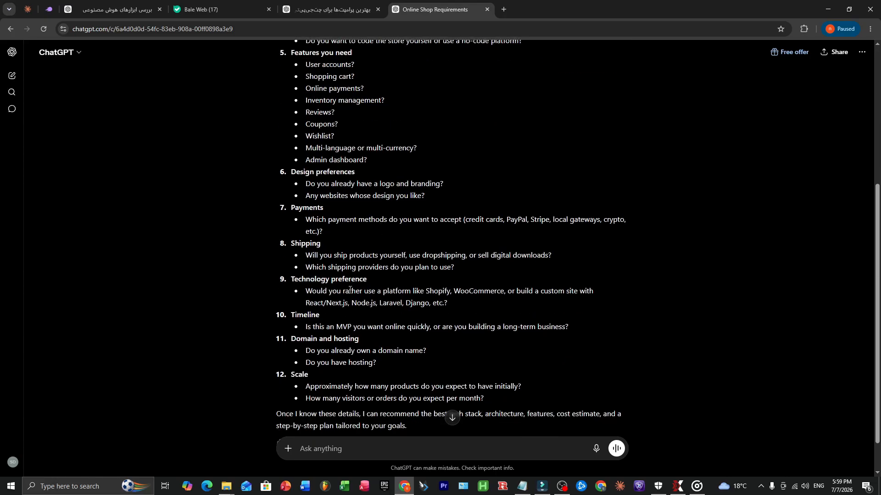
pyautogui.scroll(-1, 568, 330)
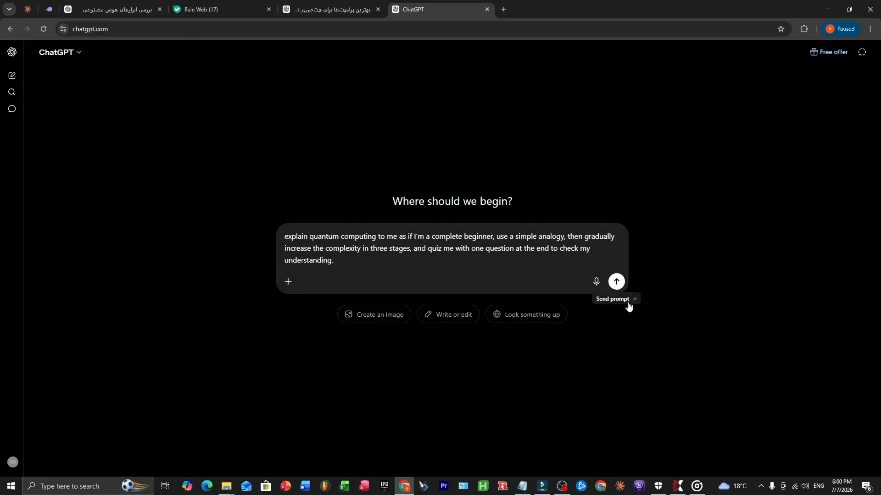
# Send the prompt for a beginner's quantum computing explanation with a simple analogy, three complexity stages, and one quiz question, and read the answer
pyautogui.press('Return')
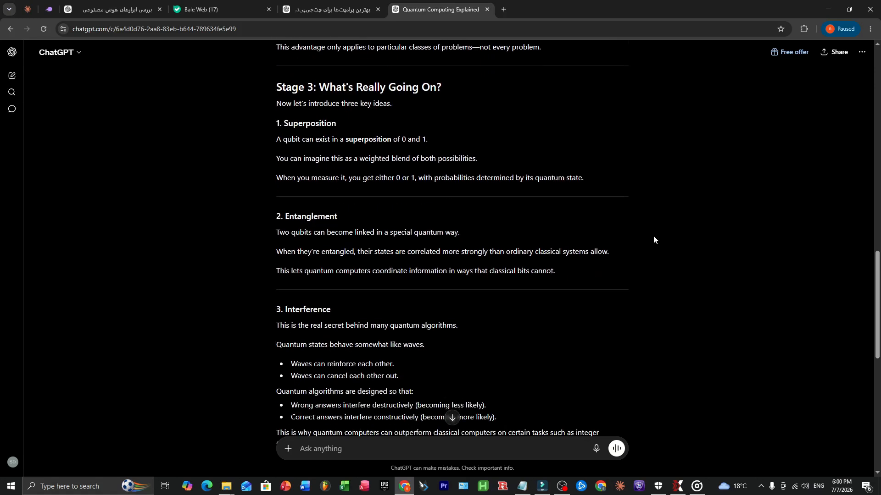
pyautogui.scroll(-5, 654, 240)
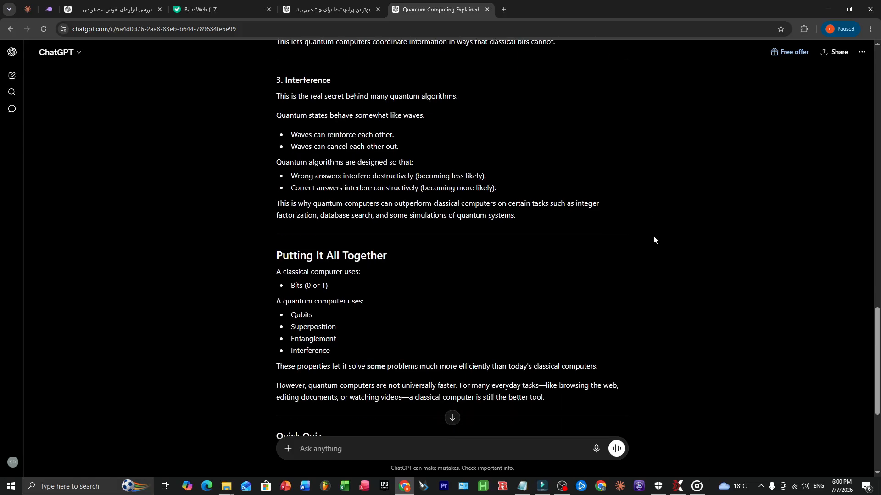
pyautogui.scroll(-1, 653, 240)
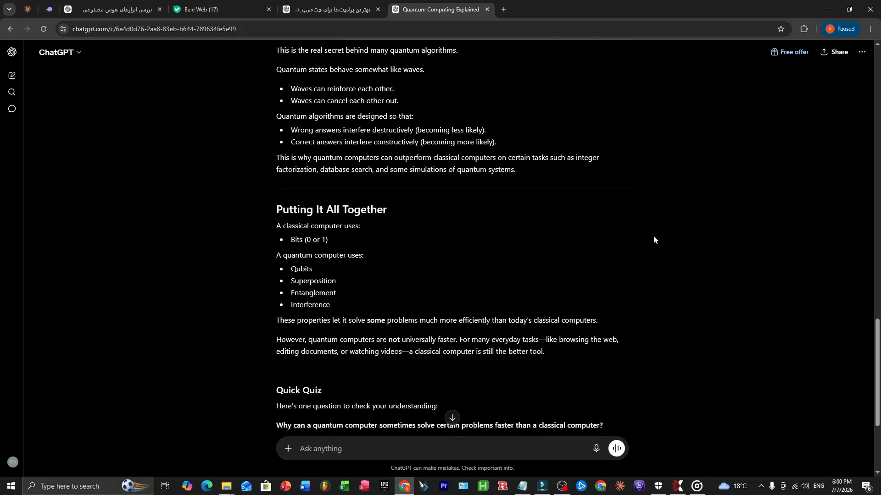
pyautogui.scroll(-3, 654, 235)
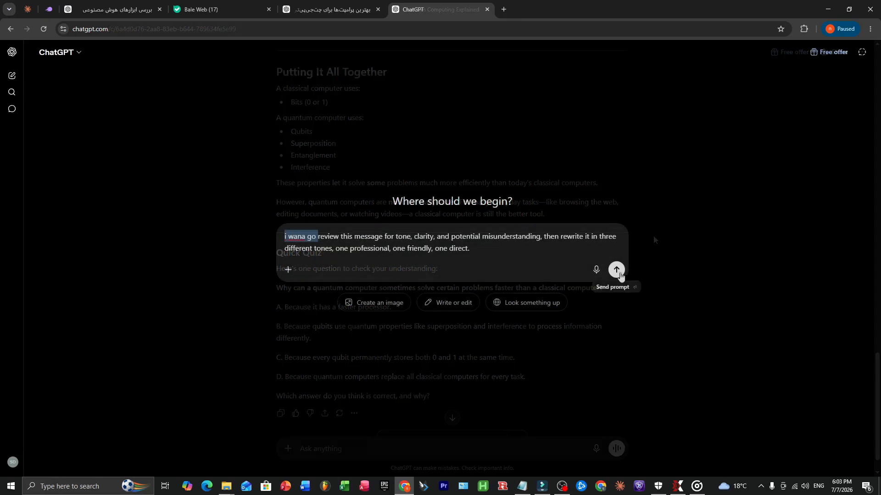
# Send the prompt to review a message for tone, clarity, and potential misunderstanding and rewrite it in professional, friendly, and direct tones
pyautogui.click(617, 270)
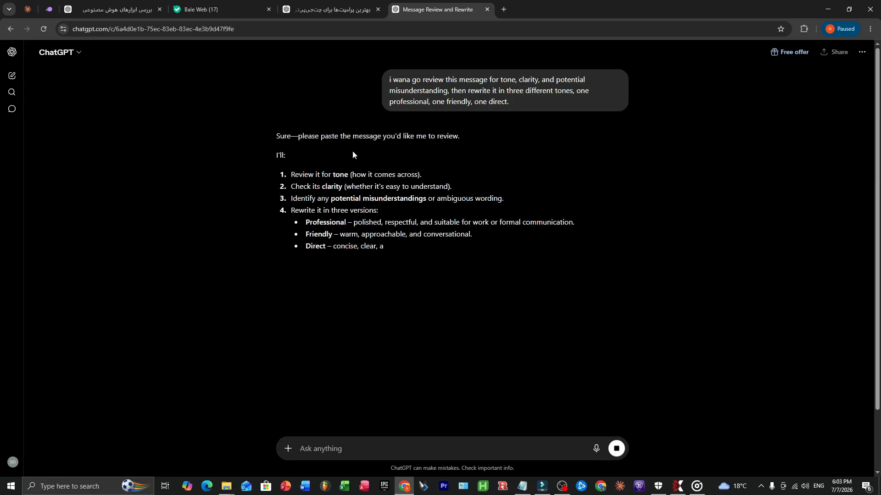
# Copy "i wana go" from the sent prompt, send it as the message to review, and read the feedback and three rewritten versions
pyautogui.moveTo(419, 81); pyautogui.dragTo(390, 81)
pyautogui.hotkey('ctrl', 'c')
pyautogui.rightClick(393, 82)
pyautogui.press('Escape')
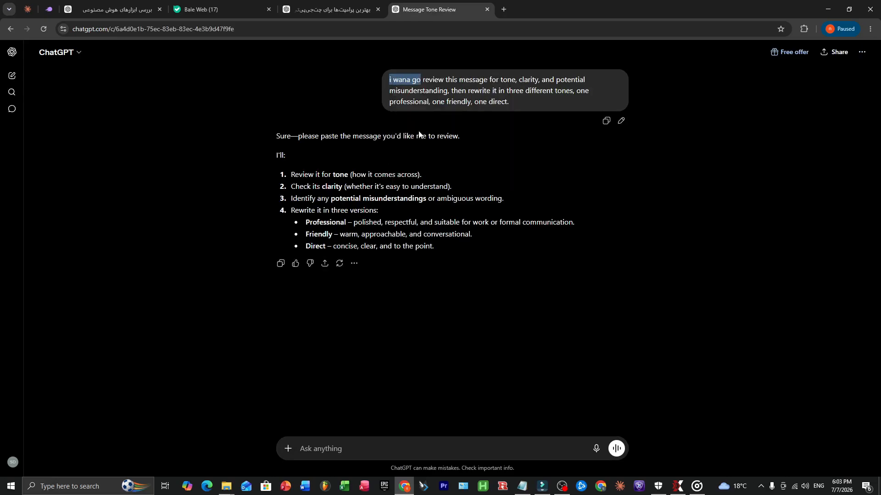
pyautogui.click(392, 440)
pyautogui.hotkey('ctrl', 'v')
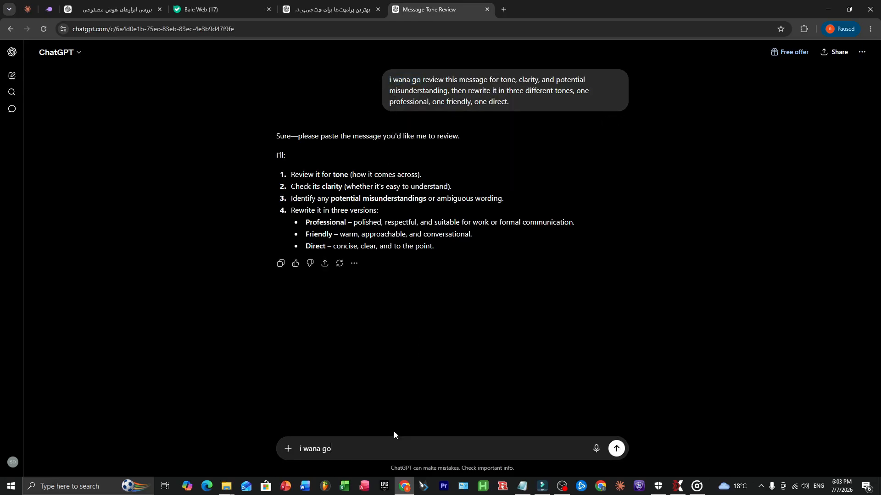
pyautogui.press('Return')
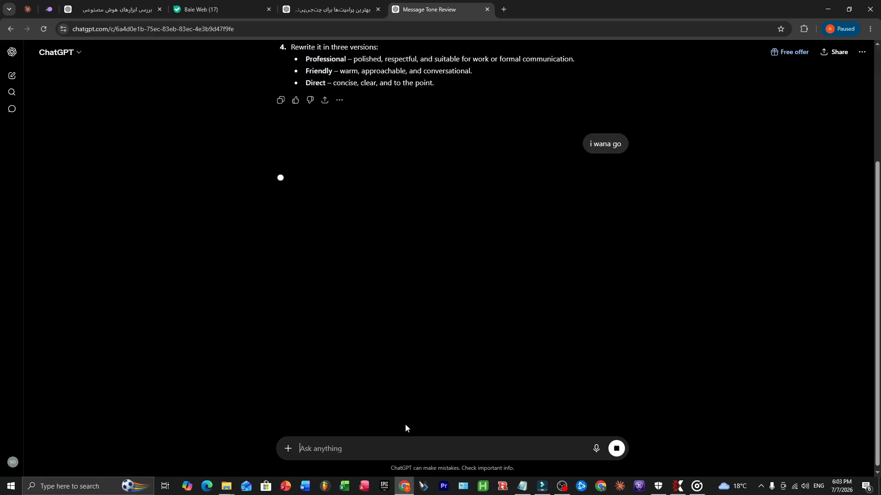
pyautogui.scroll(1, 435, 324)
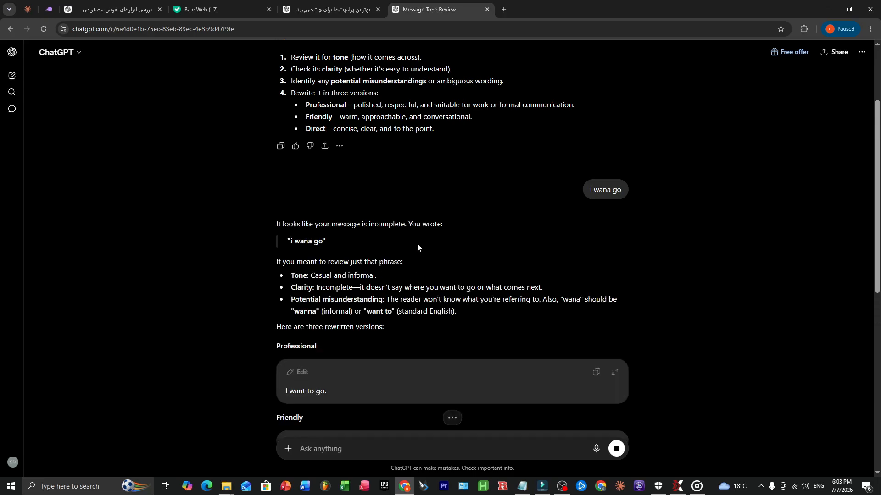
pyautogui.scroll(-2, 401, 241)
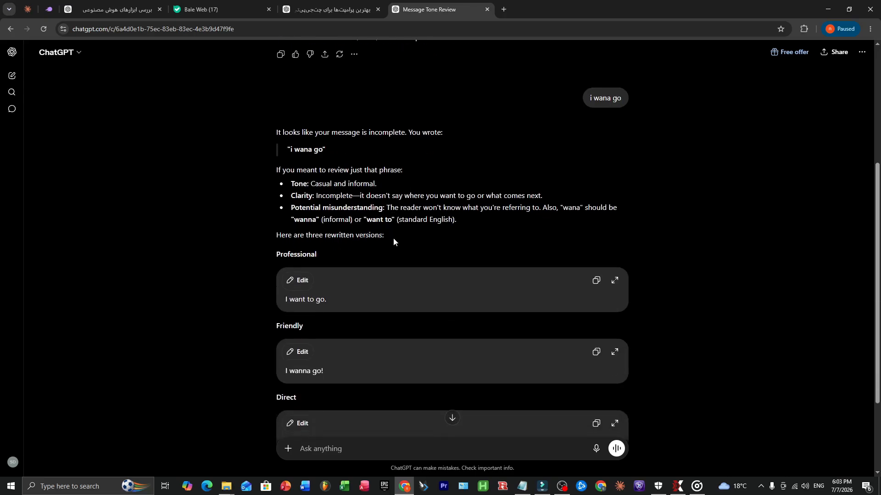
pyautogui.scroll(-1, 458, 228)
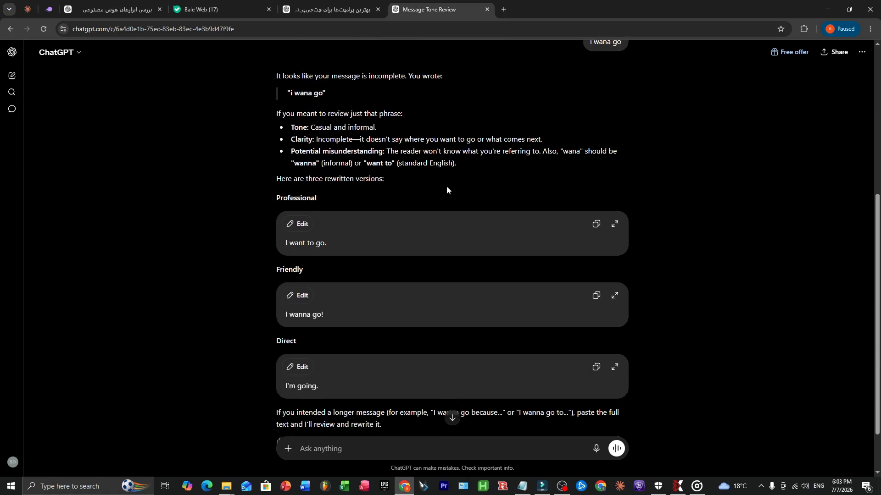
pyautogui.scroll(-2, 447, 188)
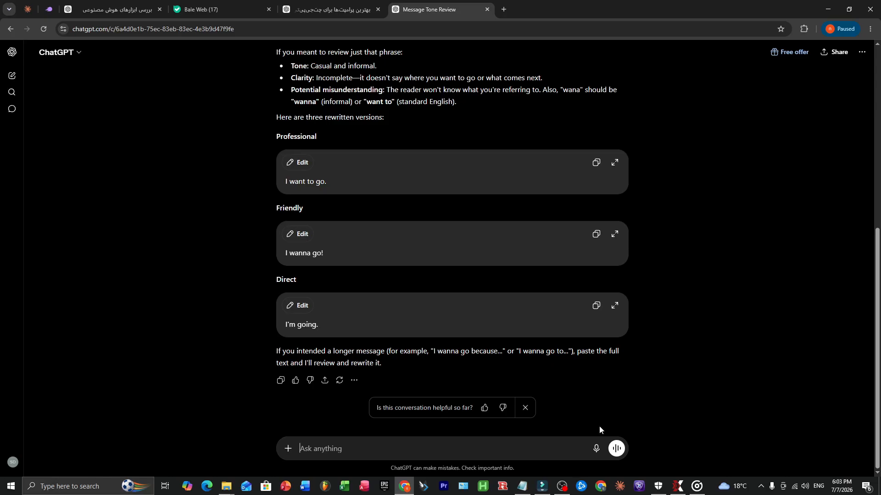
# Send a prompt to act as a brutally honest editor, point out every weakness, ignore the positives completely, and be as critical as possible
pyautogui.write('act as a brutally honest editor, point out every weakness in this writing, ignore the positives completely, and be as critical as possible.')
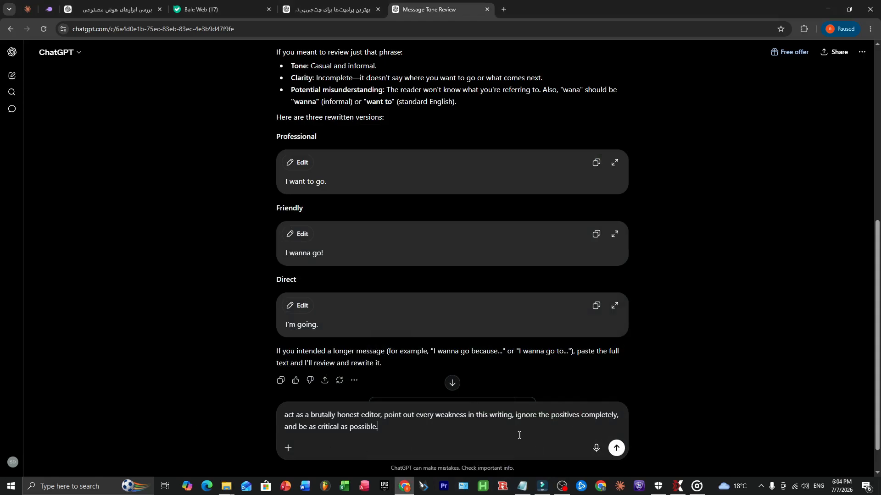
pyautogui.click(616, 448)
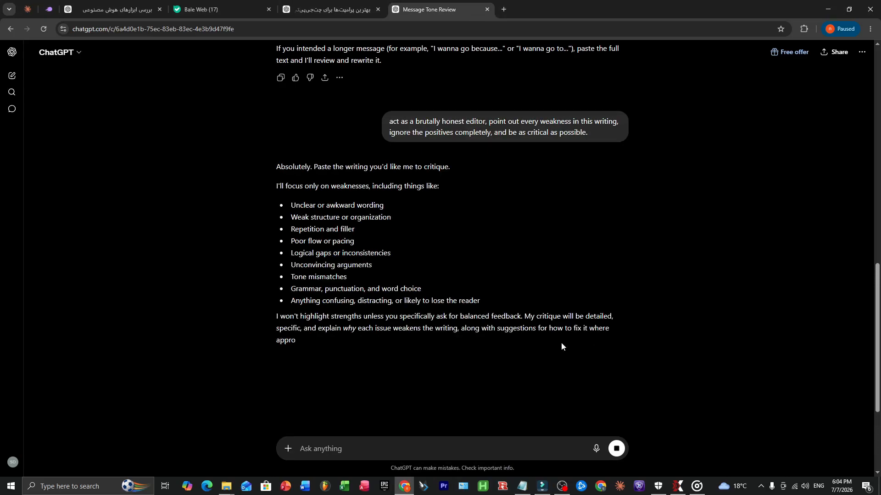
pyautogui.scroll(2, 478, 359)
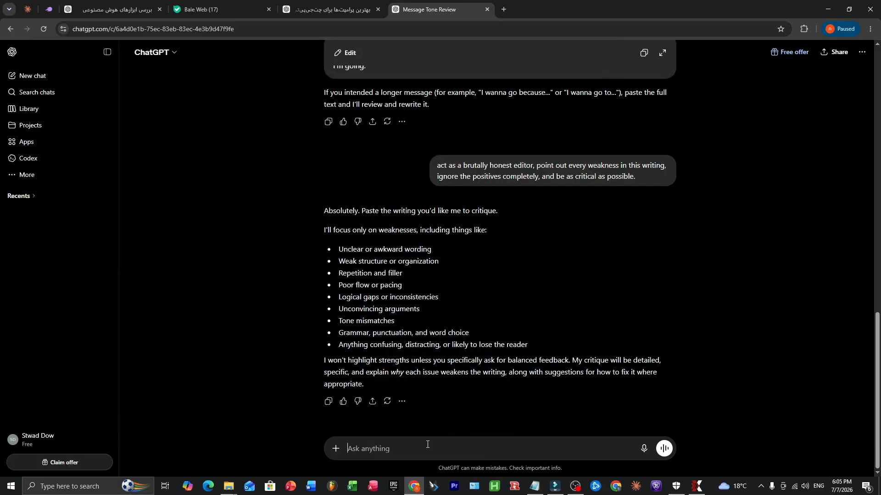
# Paste the copied video script about selling AI training online into the chat and send it for critique
pyautogui.hotkey('ctrl', 'v')
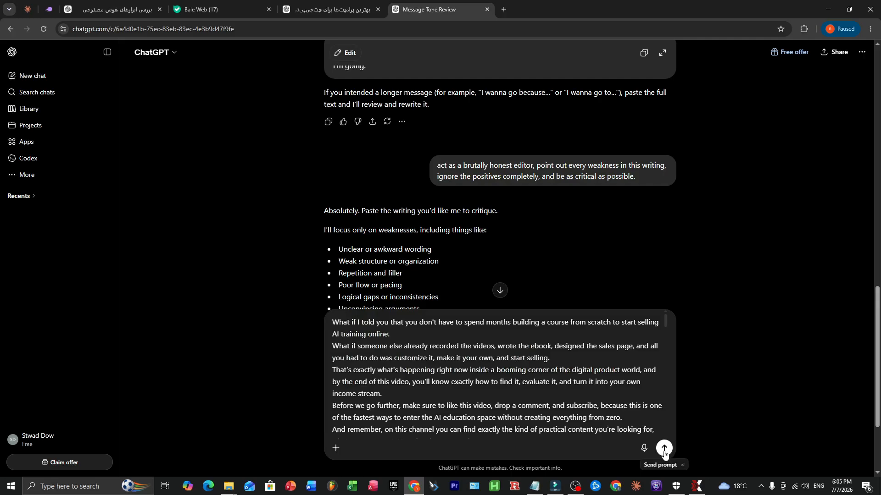
pyautogui.click(664, 449)
pyautogui.scroll(4, 653, 301)
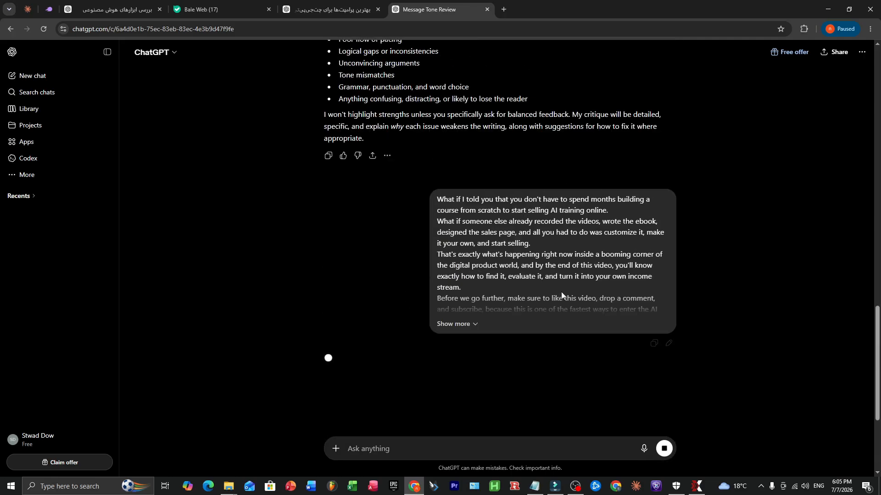
# Read through the numbered critique of the script, covering its hook, promises, call to action, marketing language, and originality
pyautogui.scroll(-2, 667, 337)
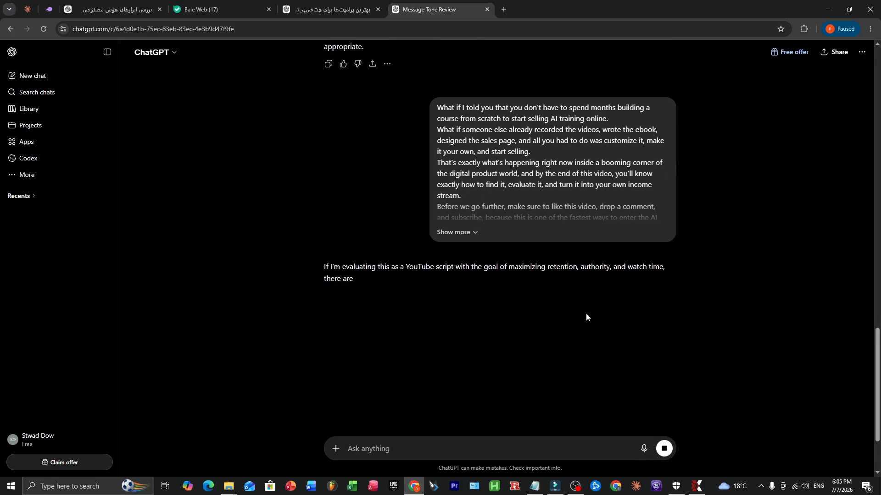
pyautogui.scroll(-1, 497, 292)
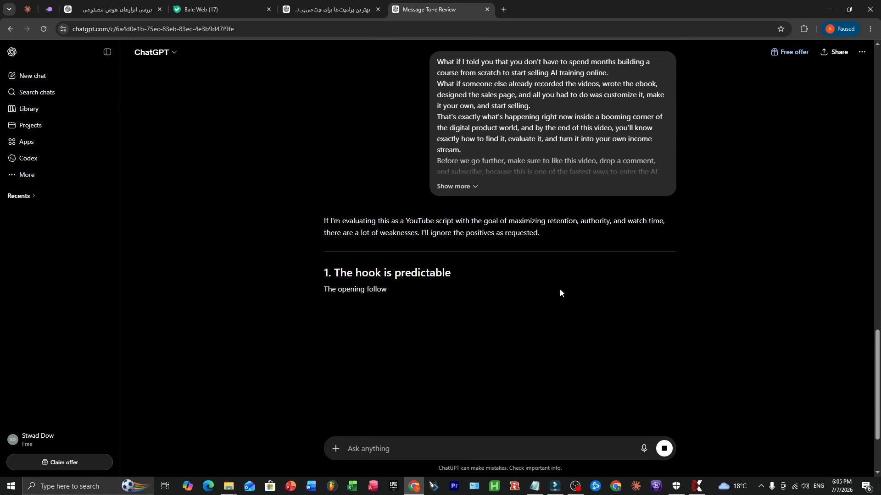
pyautogui.scroll(-1, 540, 273)
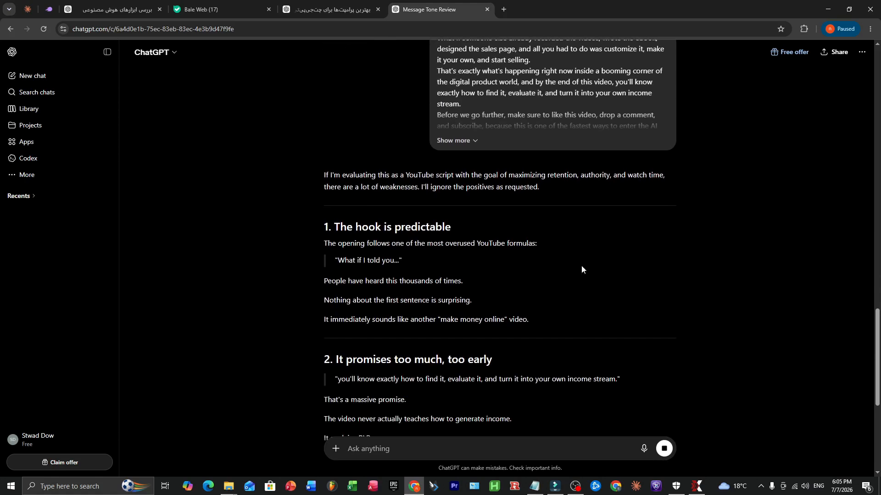
pyautogui.scroll(-1, 585, 259)
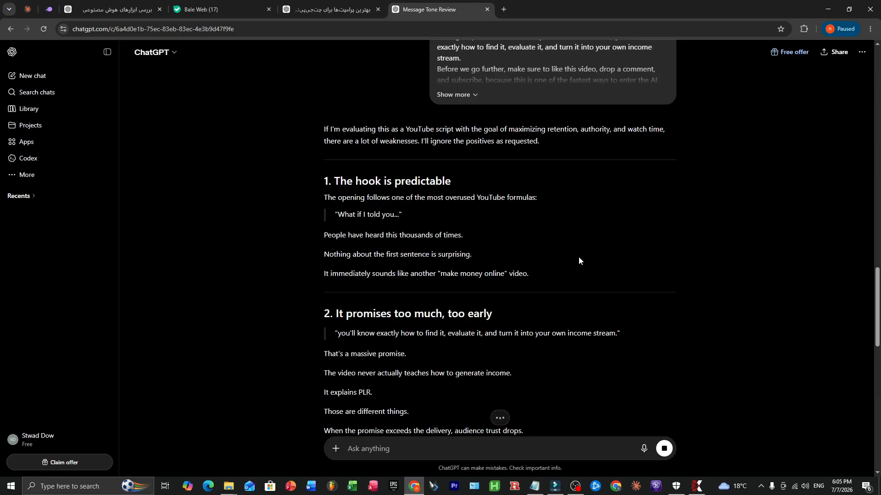
pyautogui.scroll(-1, 483, 243)
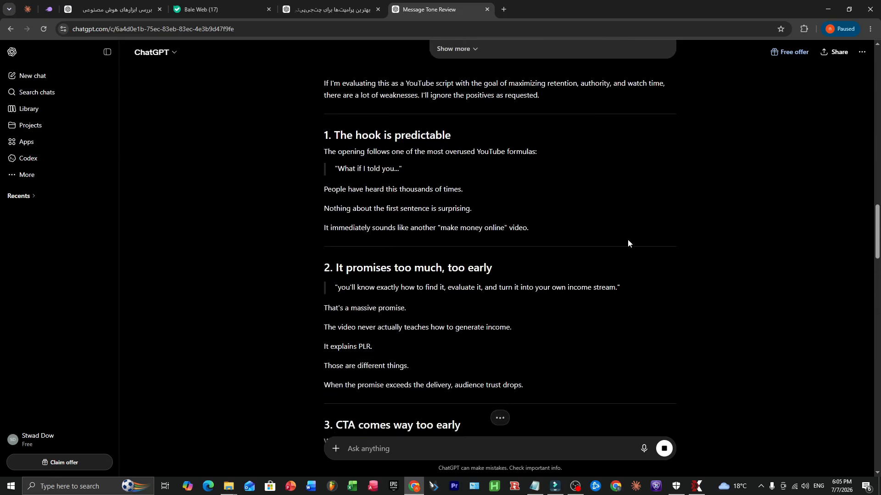
pyautogui.scroll(-1, 612, 234)
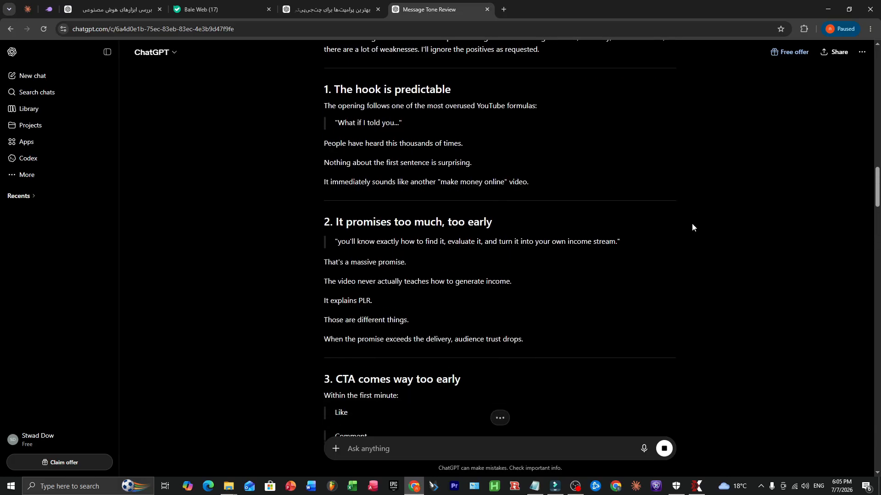
pyautogui.scroll(-6, 692, 223)
pyautogui.scroll(-4, 697, 237)
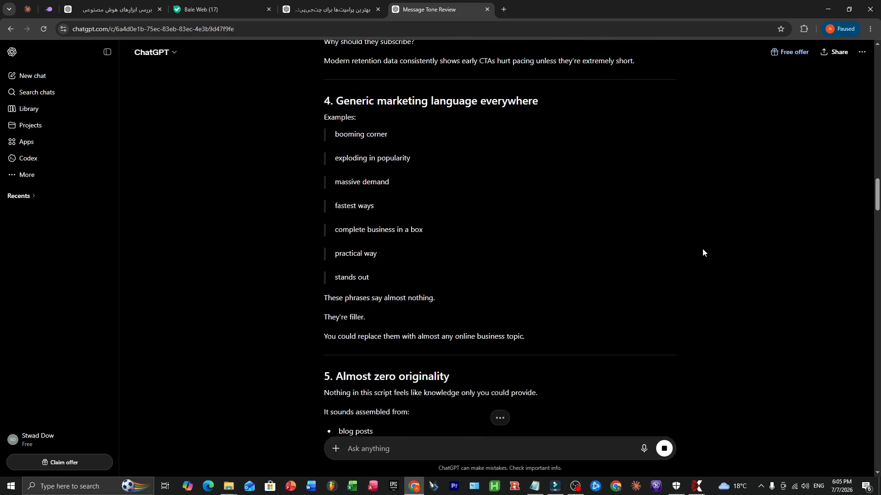
pyautogui.scroll(-6, 703, 249)
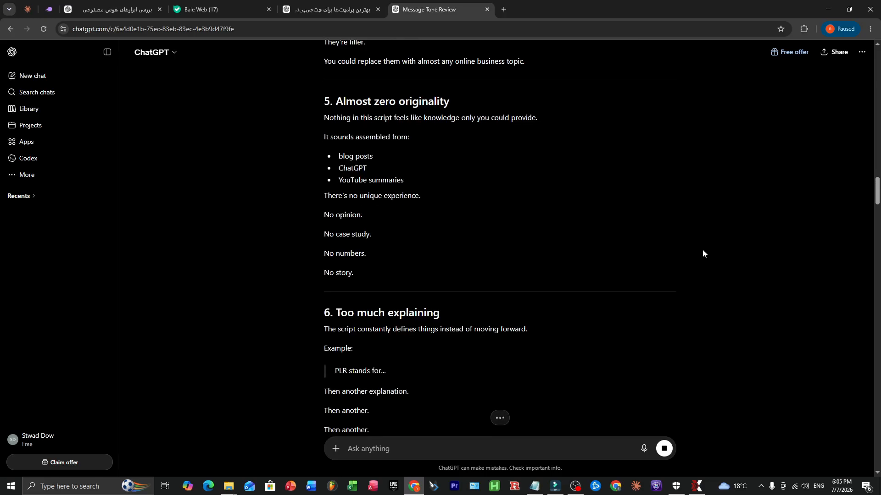
# Examine the answer's points on weak claims, the rewritten weakest section, and the suggested title
pyautogui.scroll(-3, 703, 254)
pyautogui.scroll(-5, 703, 254)
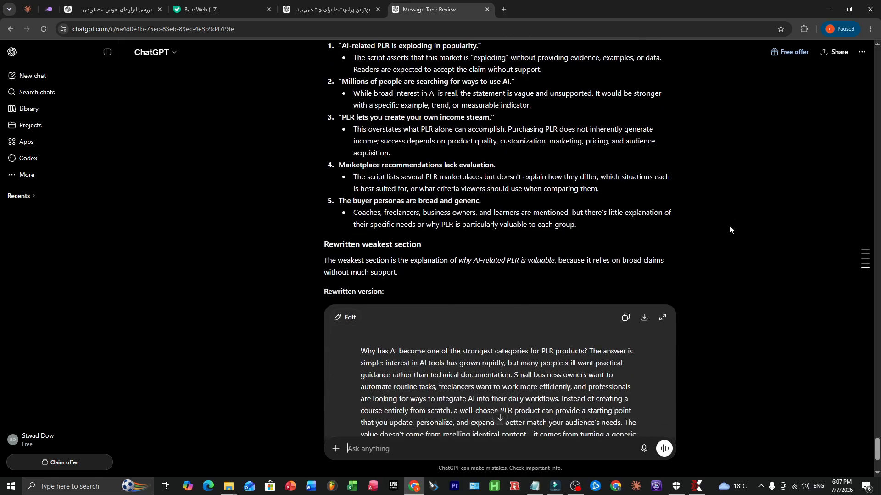
pyautogui.scroll(-4, 730, 230)
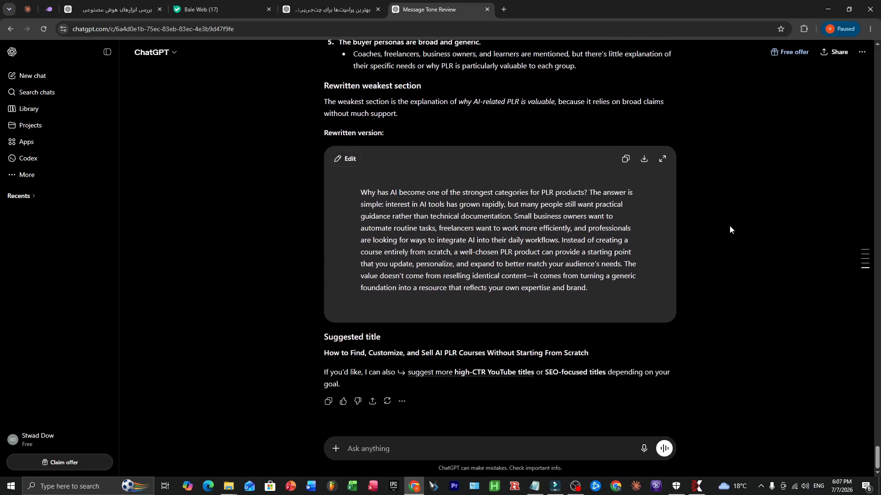